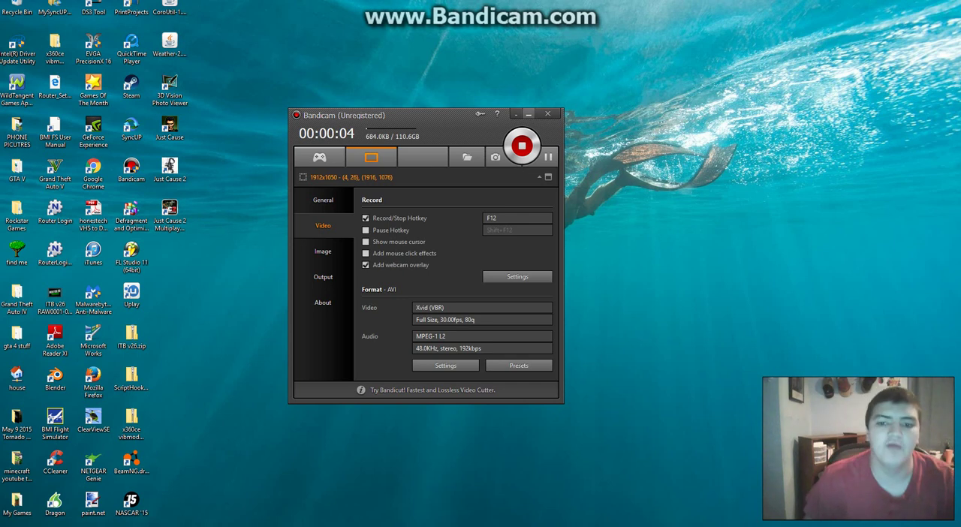
left_click(528, 115)
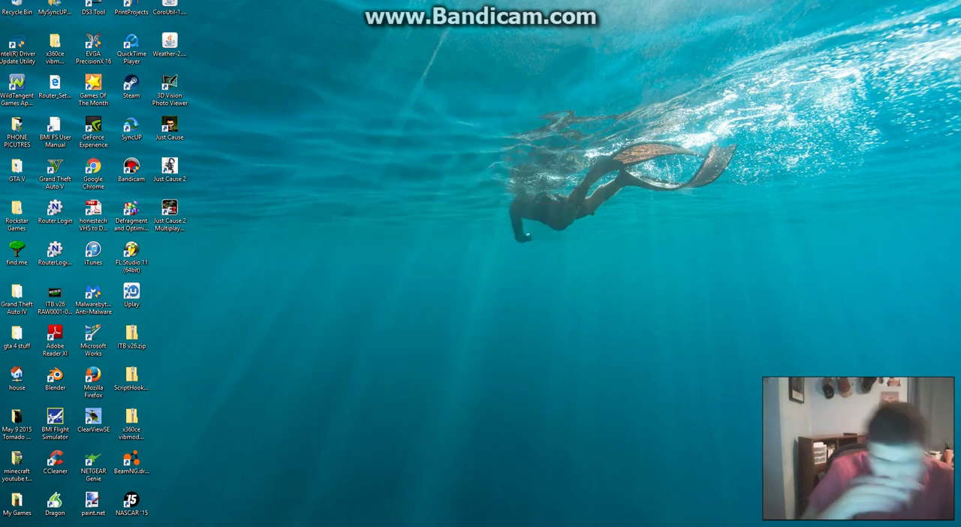